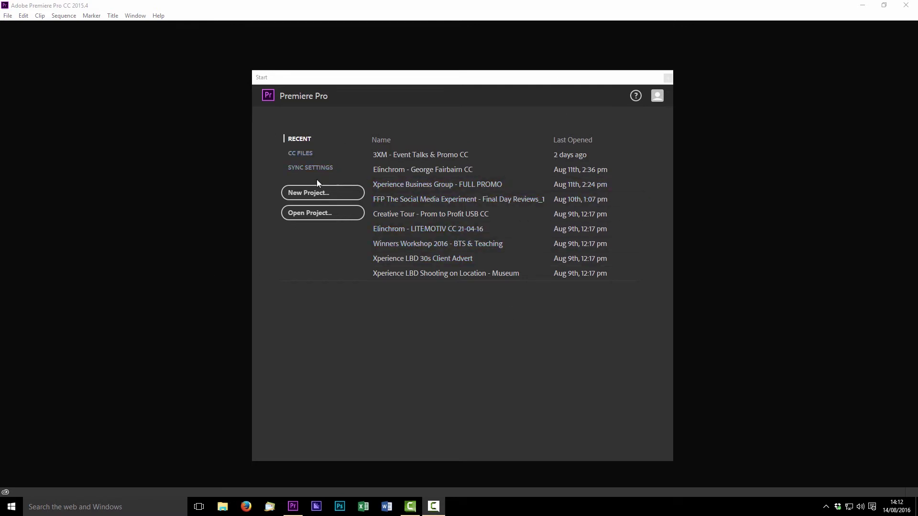
# - Name the new project 'Premiere Teaching - Set-up' and set its location to the desktop's Working Video's folder
pyautogui.click(306, 192)
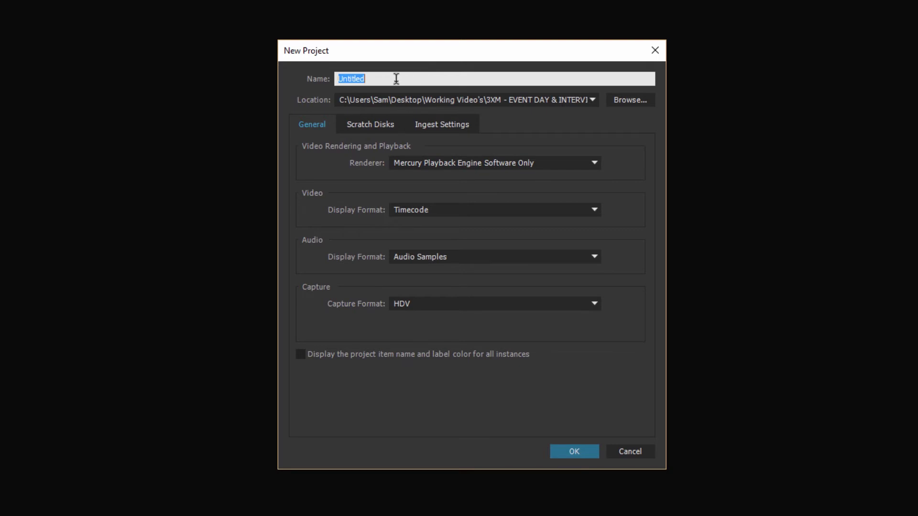
pyautogui.write('Premiere Teaching - Set-up')
pyautogui.click(624, 102)
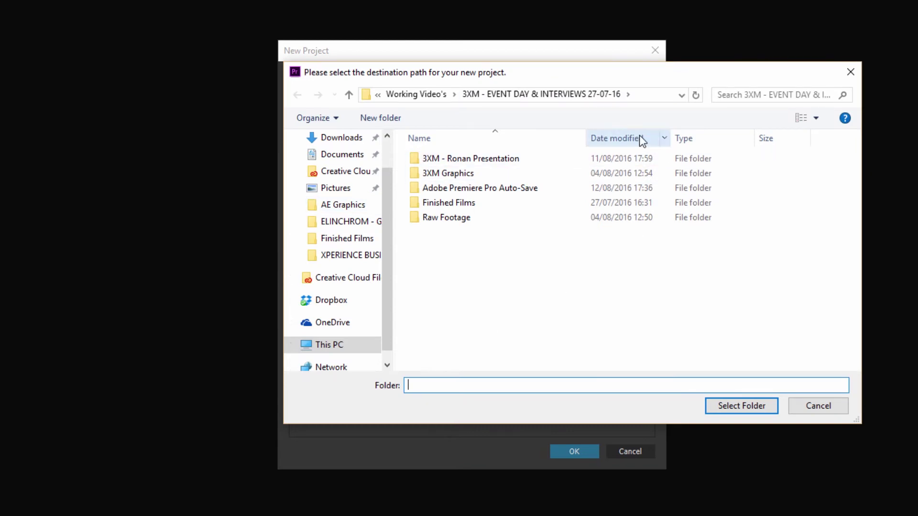
pyautogui.click(434, 93)
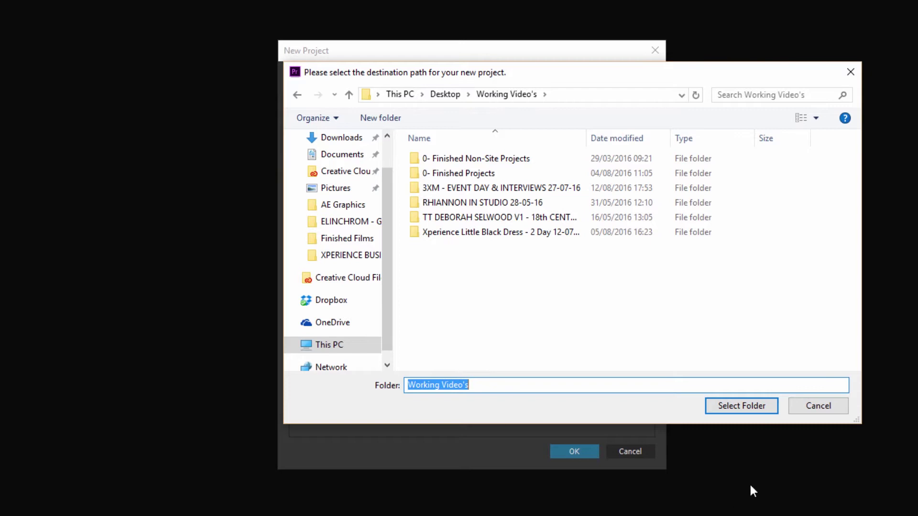
pyautogui.click(736, 407)
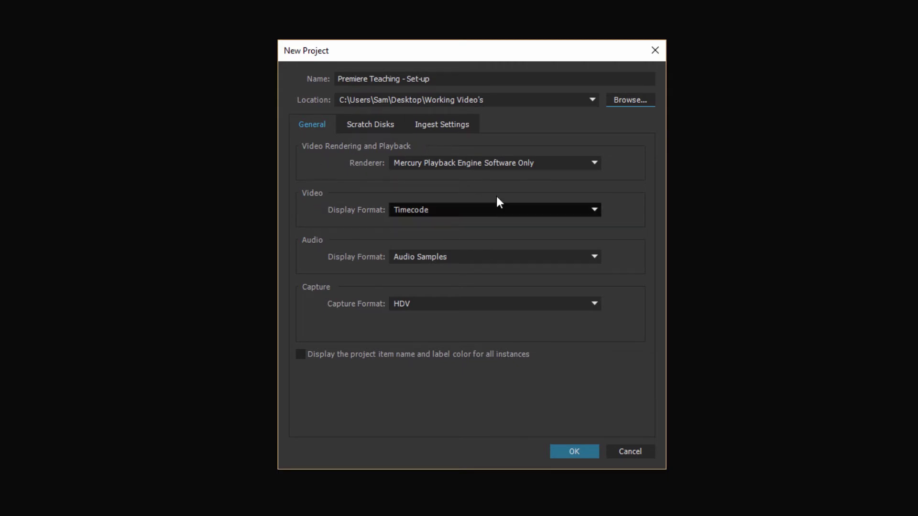
# - Keep the Software Only renderer and Same as Project scratch disks, then create the project
pyautogui.click(529, 165)
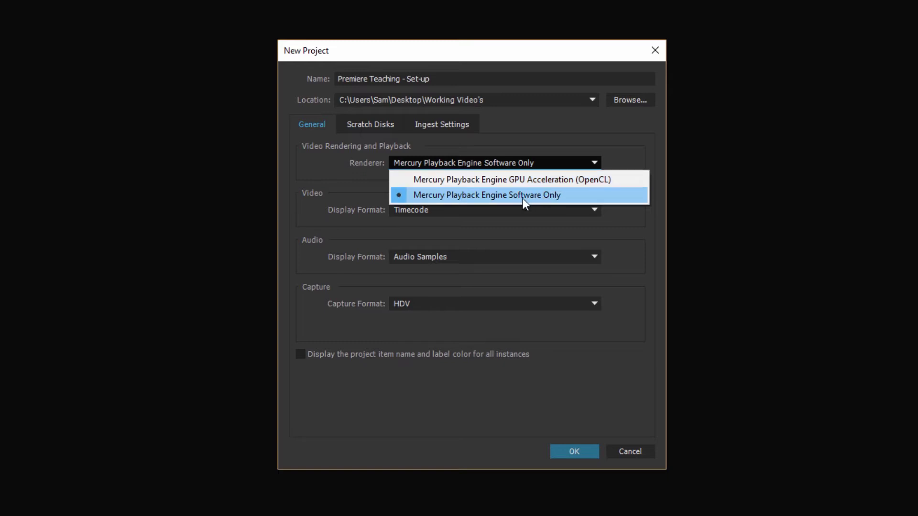
pyautogui.click(499, 196)
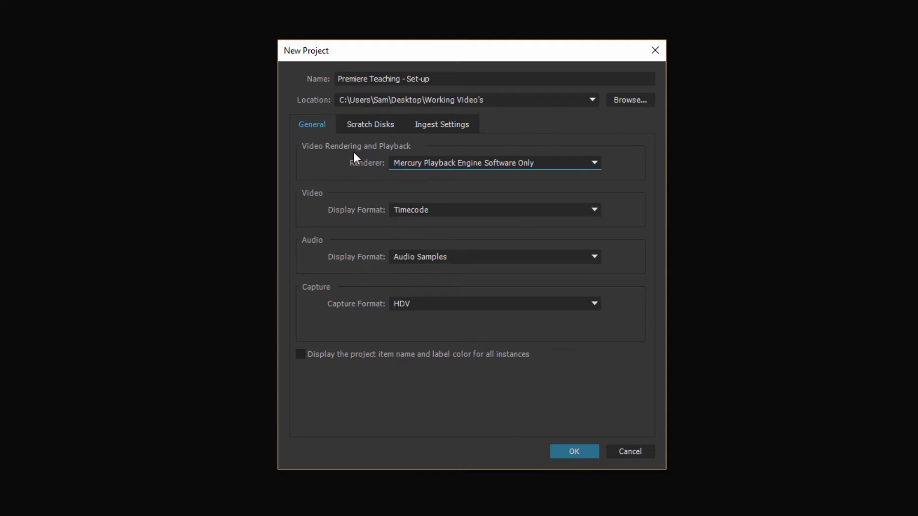
pyautogui.click(376, 126)
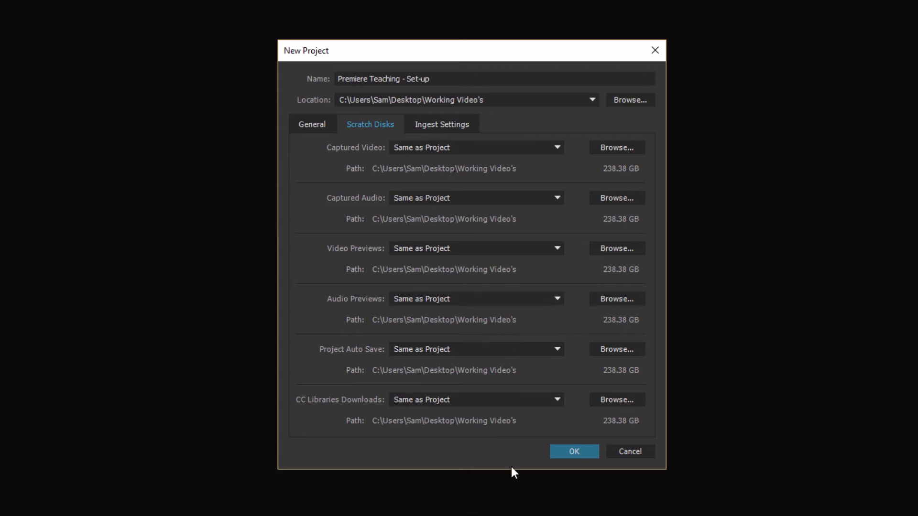
pyautogui.press('Return')
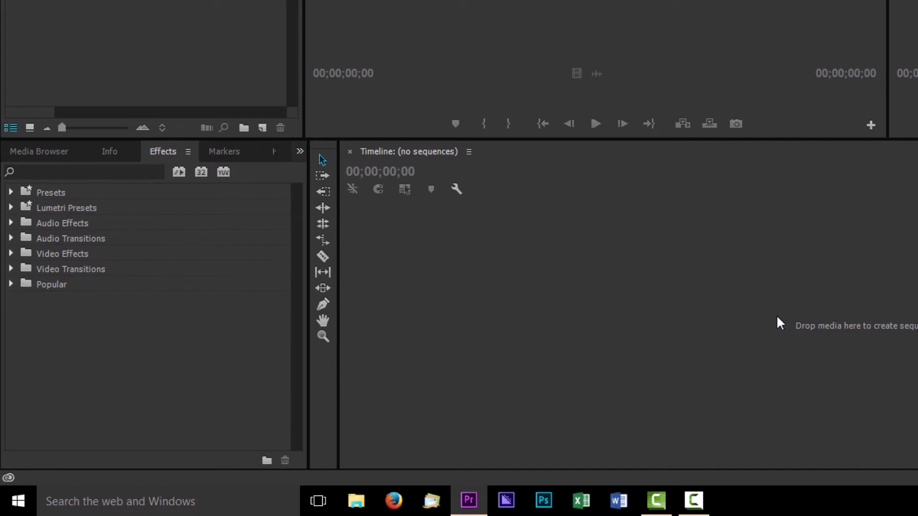
pyautogui.hotkey('shift', '8')
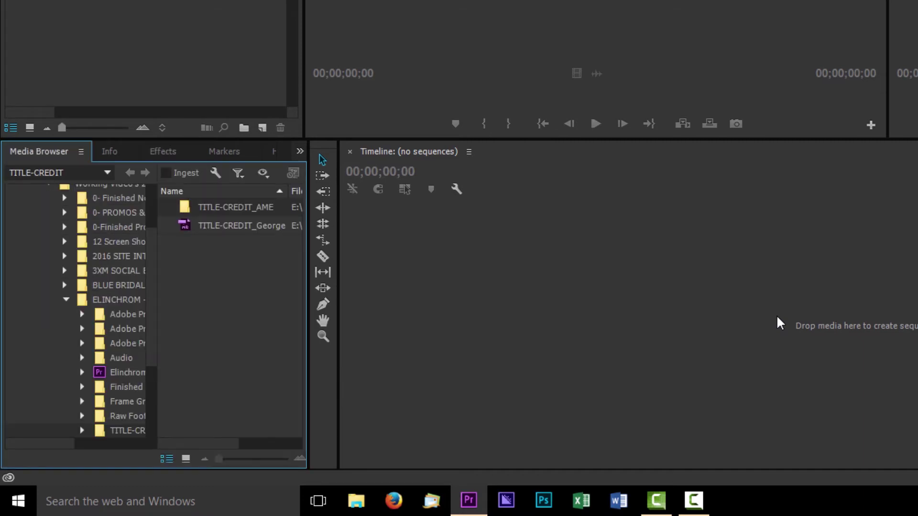
pyautogui.hotkey('shift', '7')
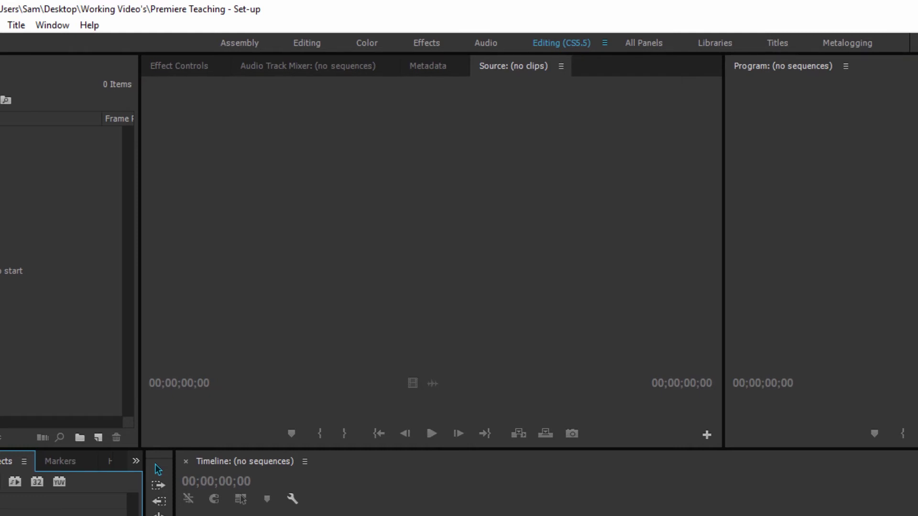
pyautogui.hotkey('shift', '6')
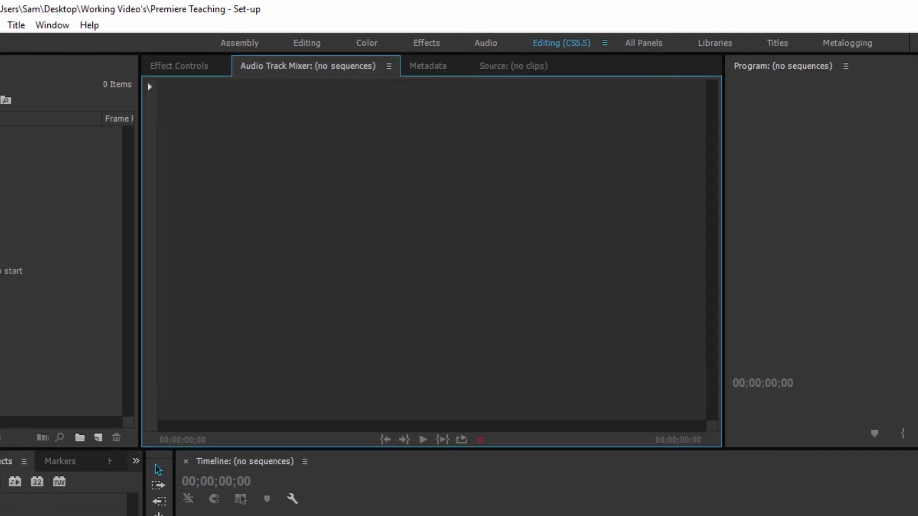
pyautogui.hotkey('ctrl', 'shift', '.')
pyautogui.hotkey('shift', '5')
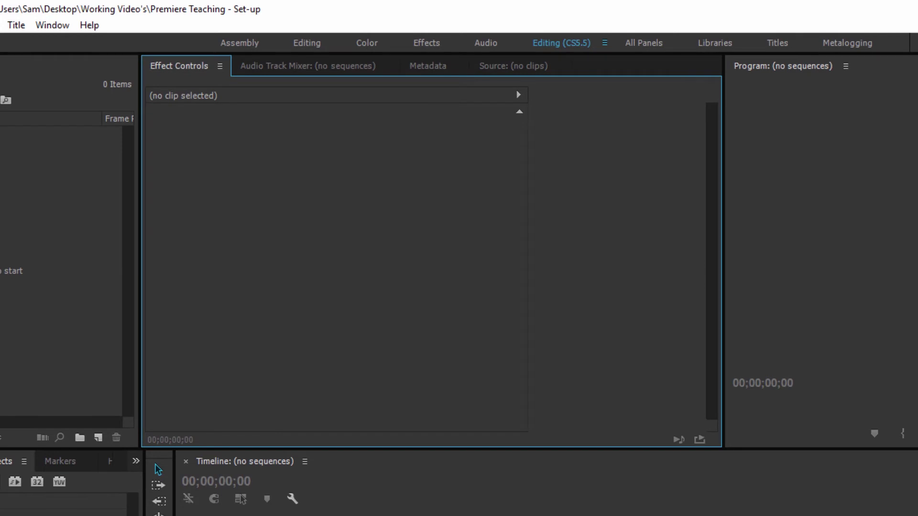
pyautogui.hotkey('shift', '2')
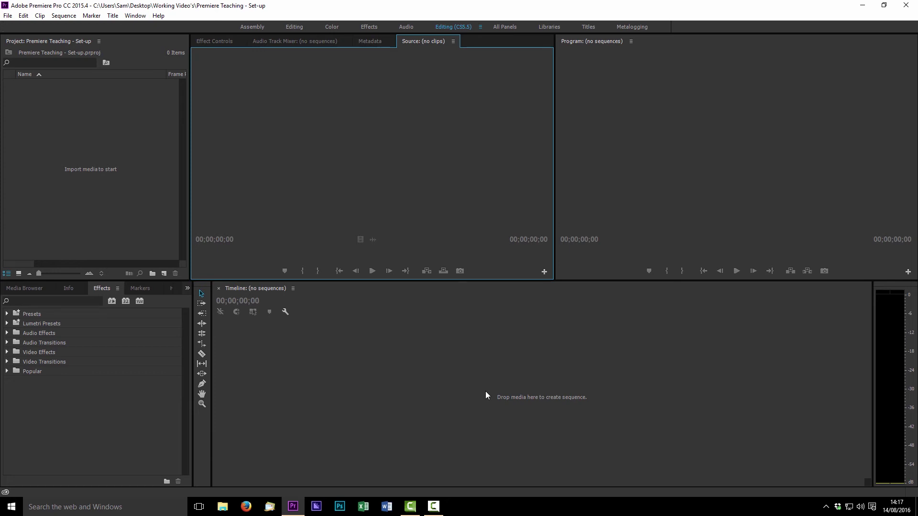
# - Start a new sequence from the Project panel's right-click menu
pyautogui.rightClick(49, 132)
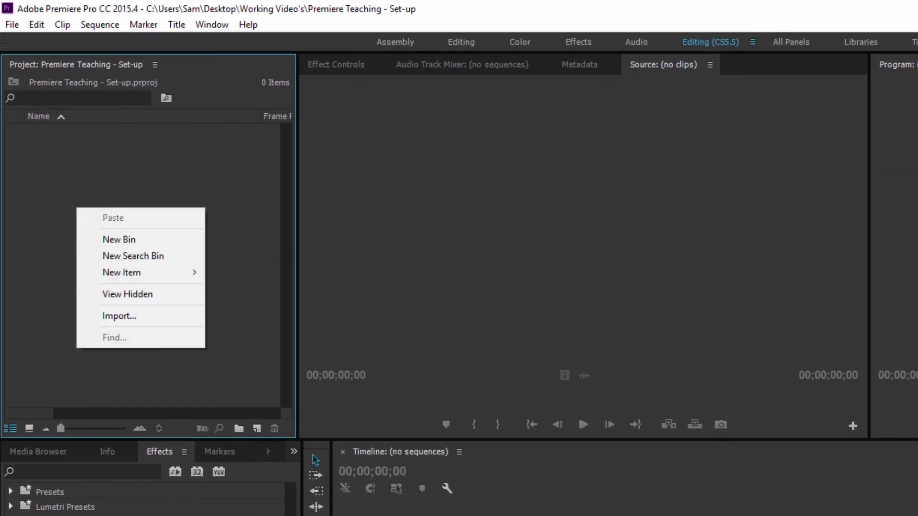
pyautogui.moveTo(139, 272)
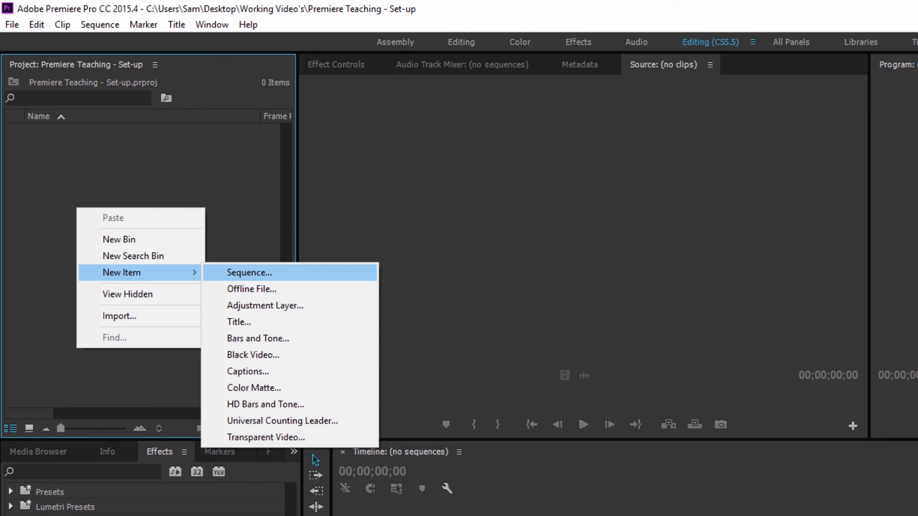
pyautogui.press('Return')
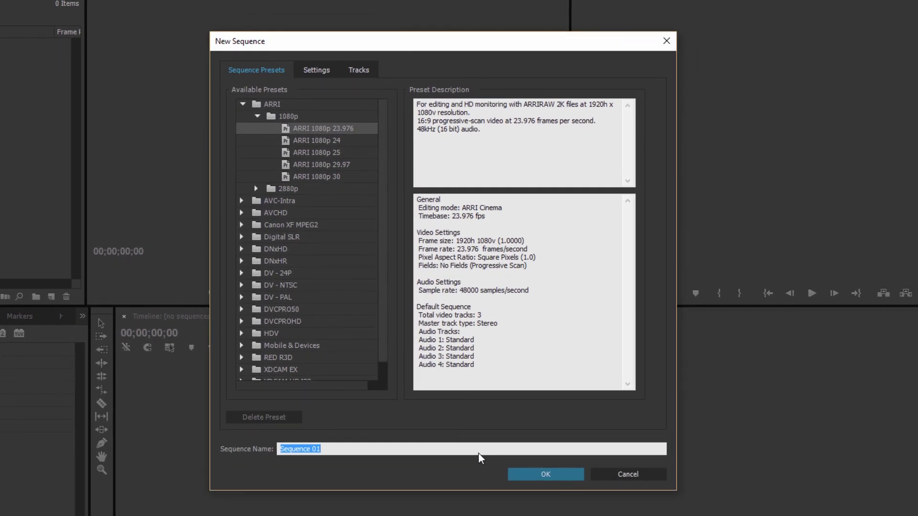
# - Collapse the ARRI presets and select Digital SLR > 1080p > DSLR 1080p25
pyautogui.press('Tab')
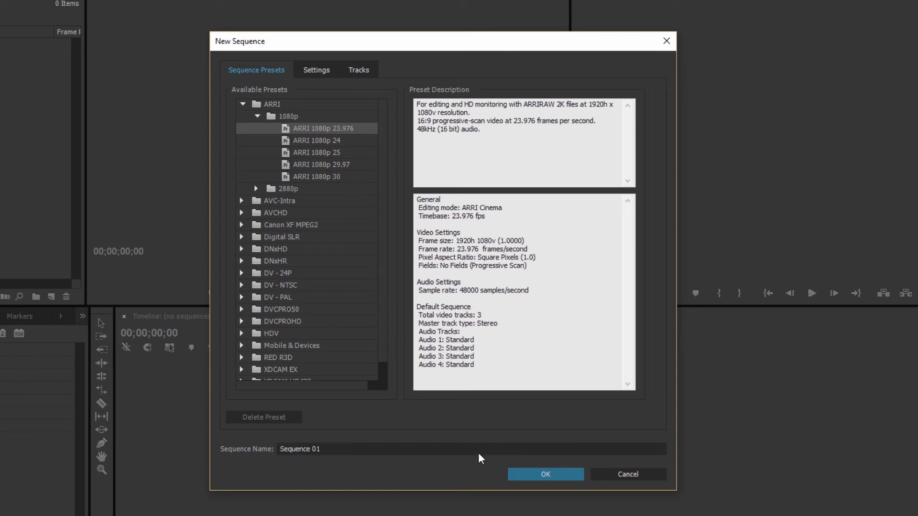
pyautogui.press('Left')
pyautogui.press('Left')
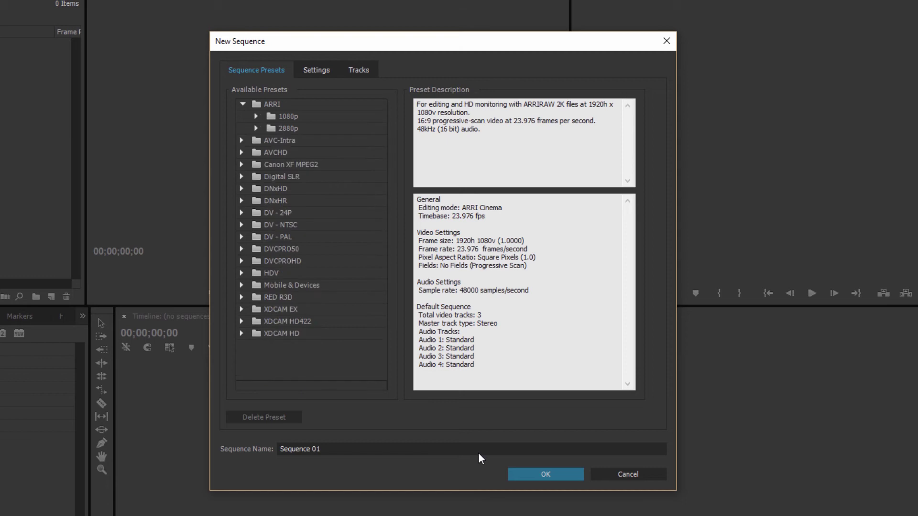
pyautogui.press('Left')
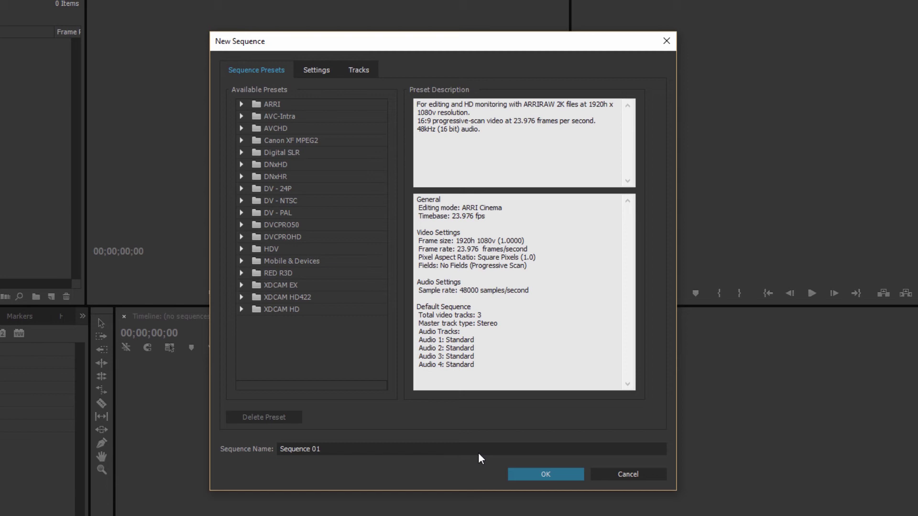
pyautogui.press('d')
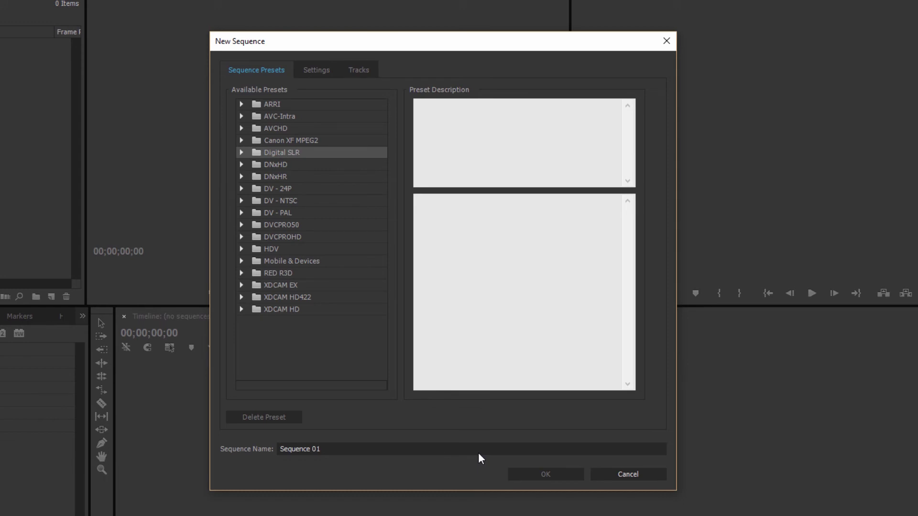
pyautogui.press('Right')
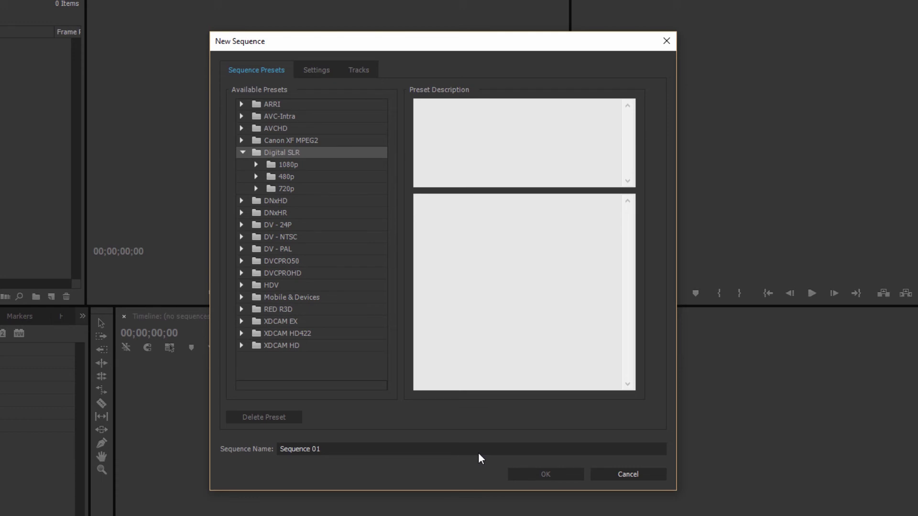
pyautogui.press('Right')
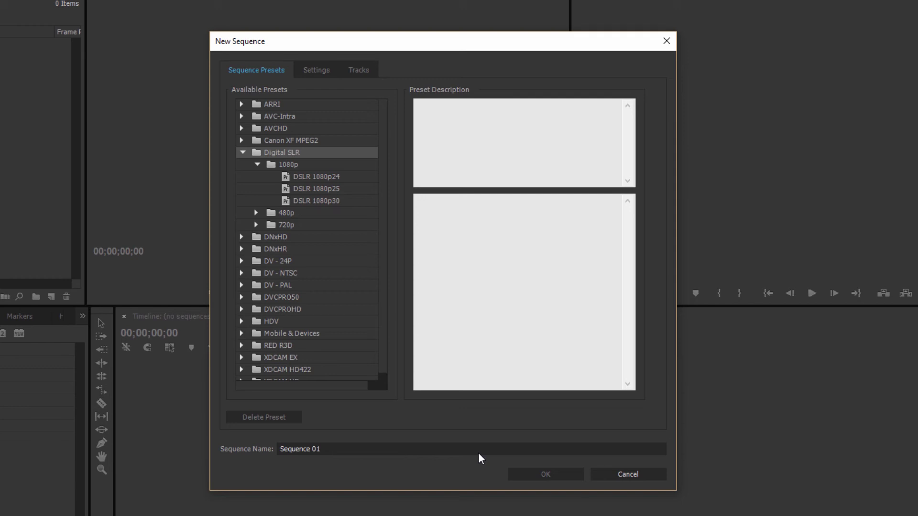
pyautogui.press('Down')
pyautogui.press('Down')
pyautogui.press('Down')
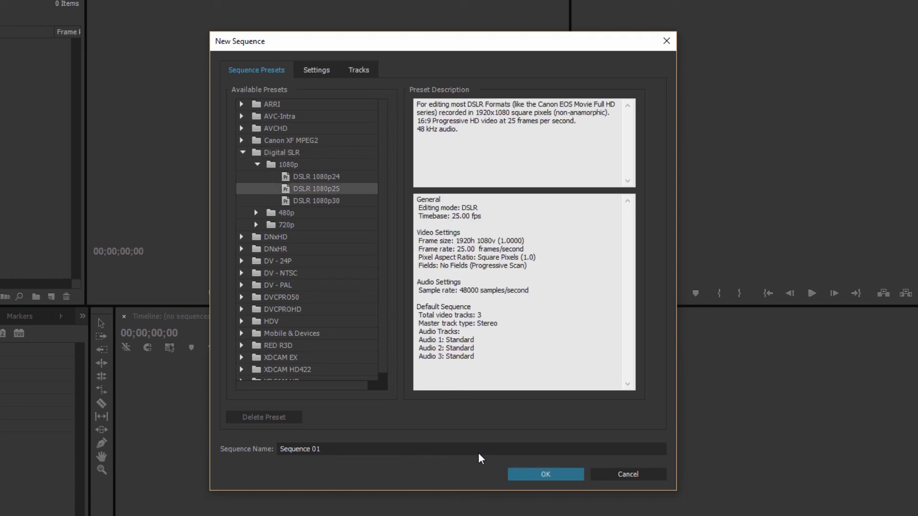
# - Rename Sequence 01 to 'Training sequence 1' and create the sequence
pyautogui.click(478, 453)
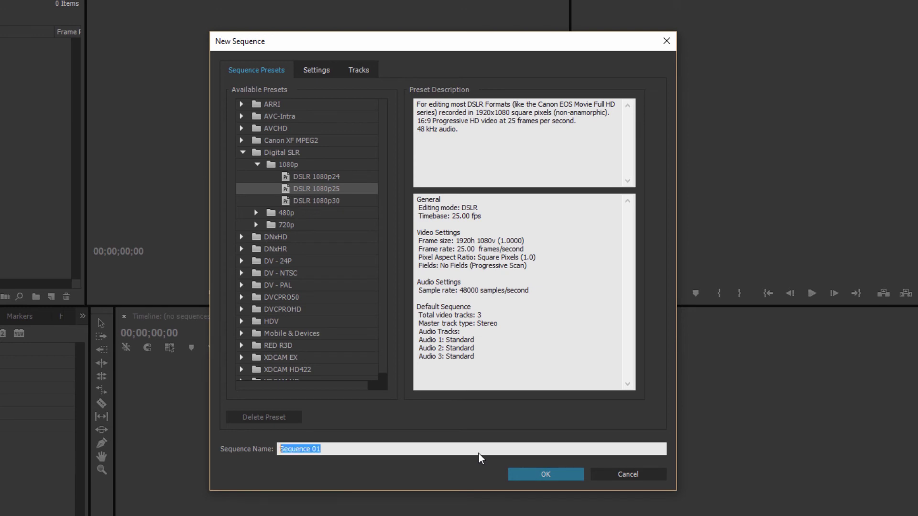
pyautogui.write('Test')
pyautogui.press('BackSpace')
pyautogui.press('BackSpace')
pyautogui.press('BackSpace')
pyautogui.write('raining sequence 1')
pyautogui.press('Return')
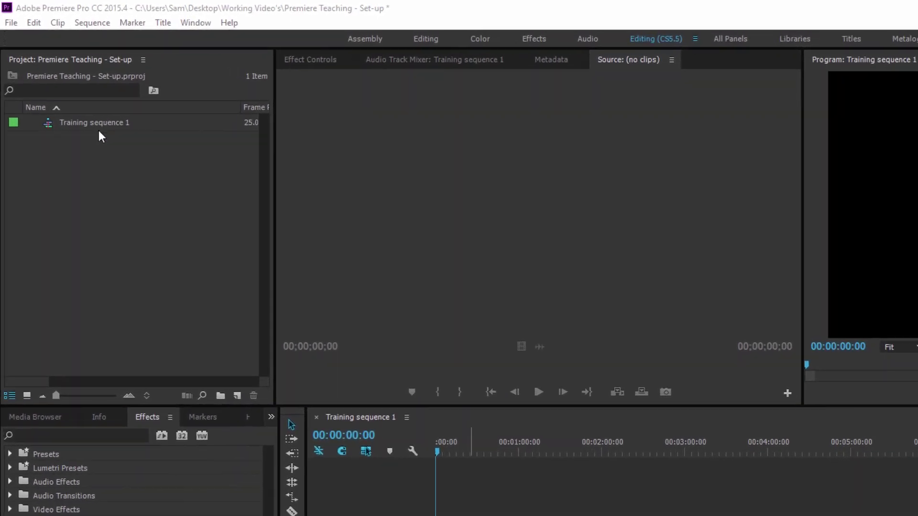
pyautogui.rightClick(100, 126)
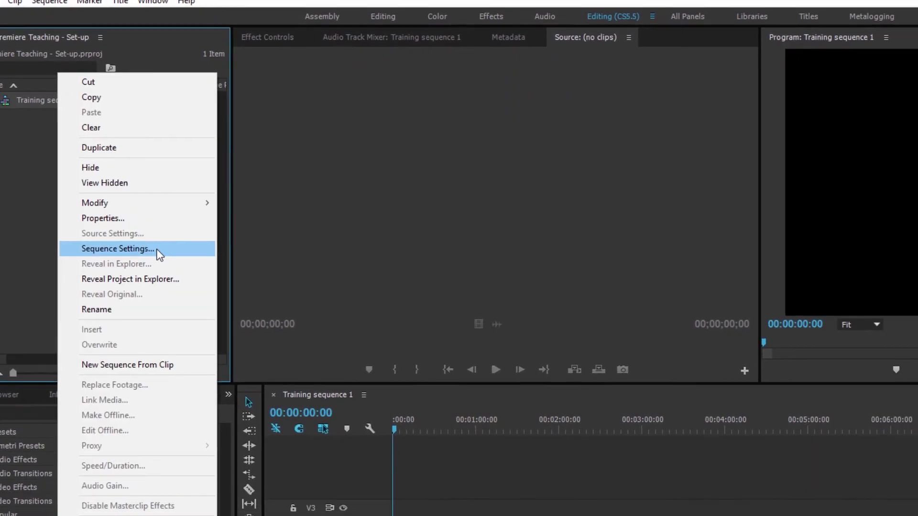
pyautogui.click(198, 271)
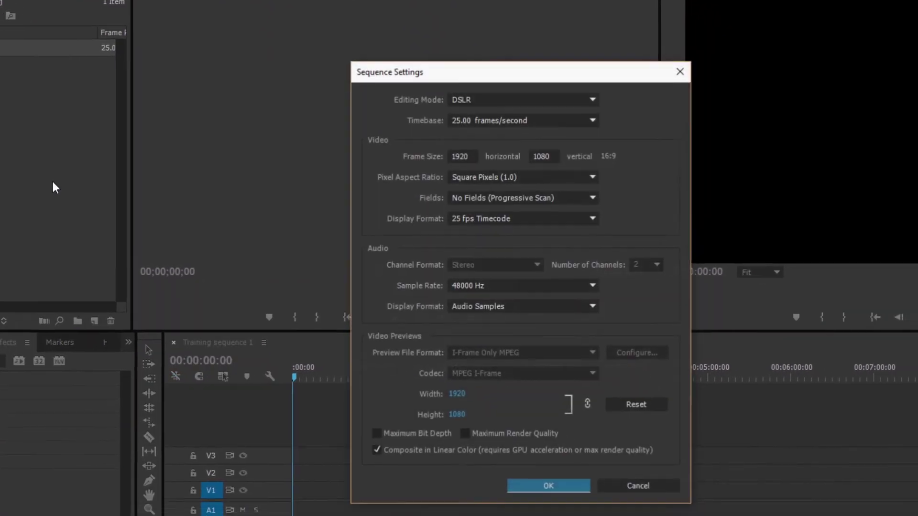
pyautogui.moveTo(518, 74); pyautogui.dragTo(446, 41)
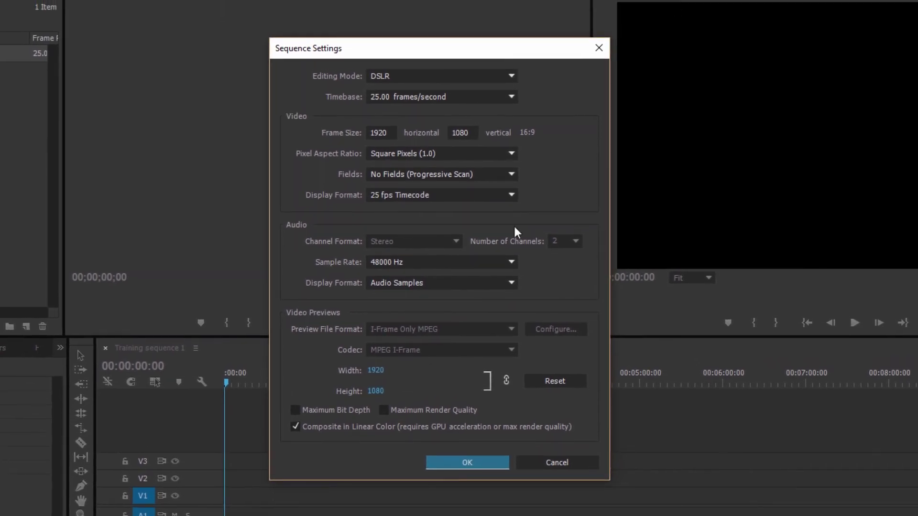
pyautogui.click(424, 77)
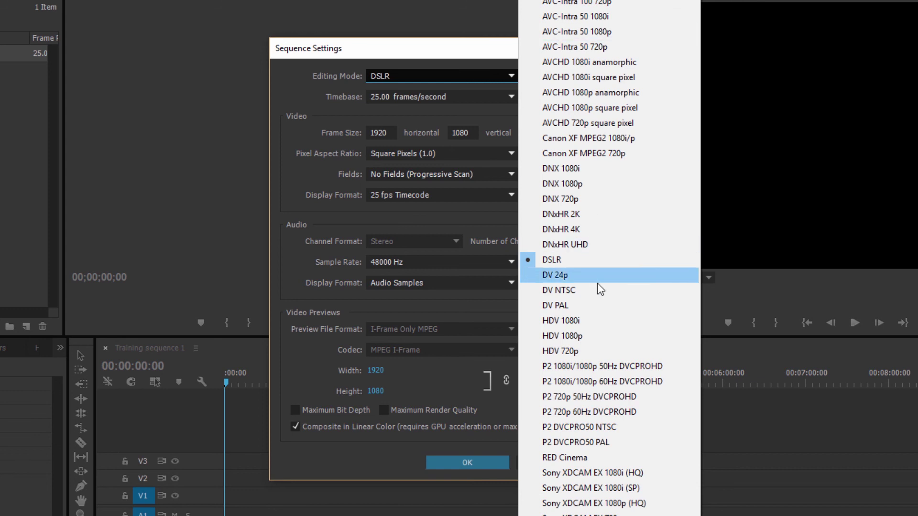
pyautogui.click(319, 98)
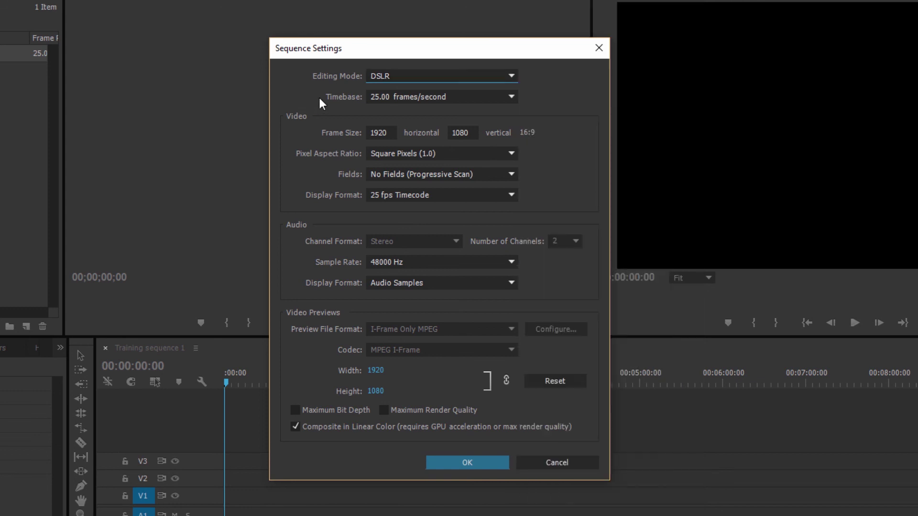
pyautogui.click(510, 96)
pyautogui.click(509, 96)
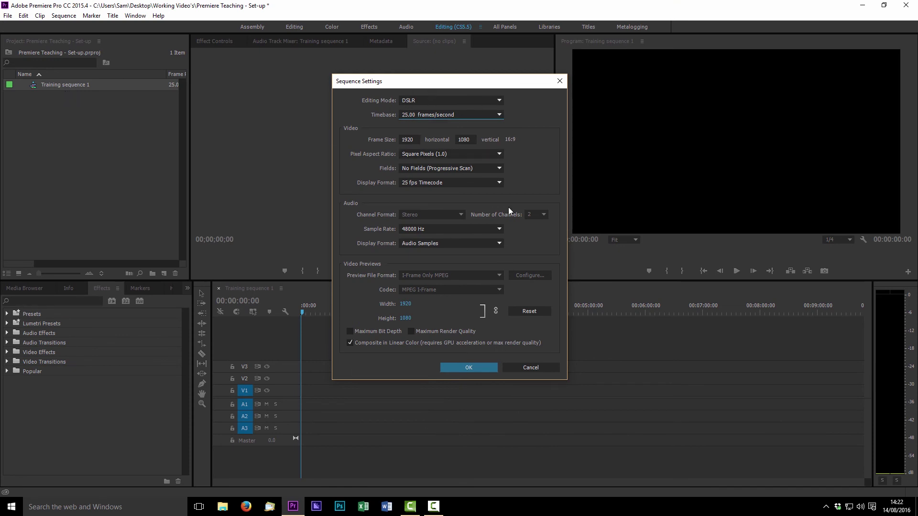
pyautogui.click(481, 368)
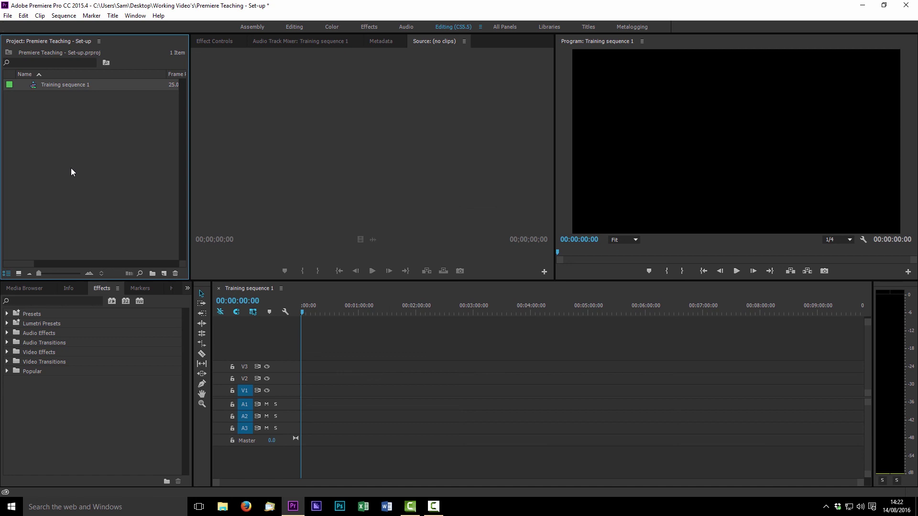